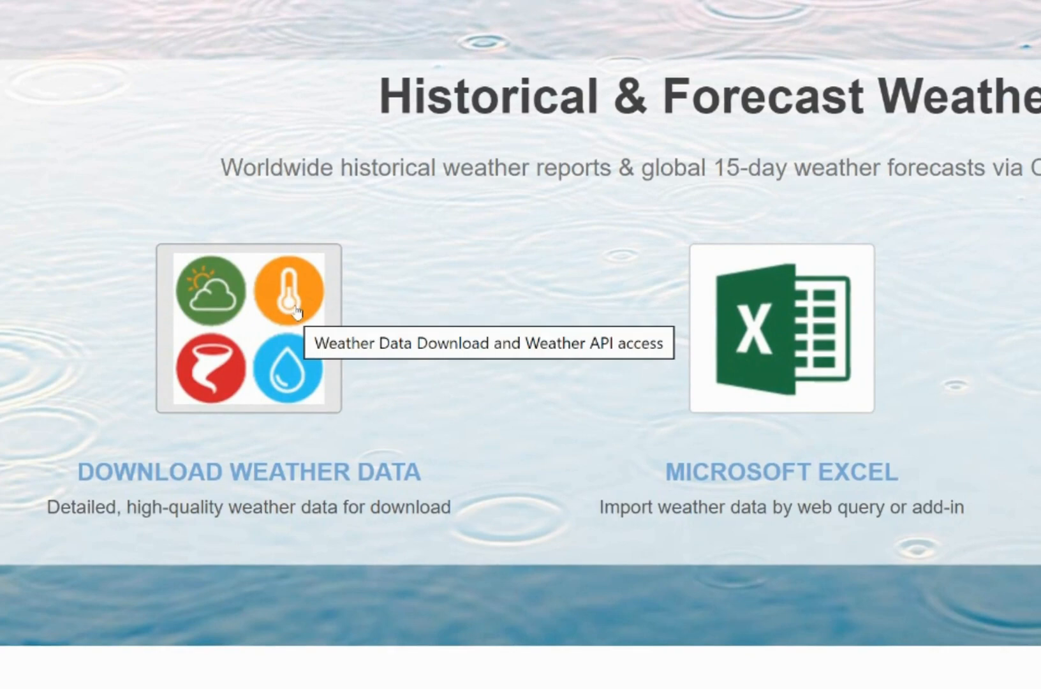
# Sign in to Weather Data Services with the account password from the Download Weather Data tile
pyautogui.click(298, 309)
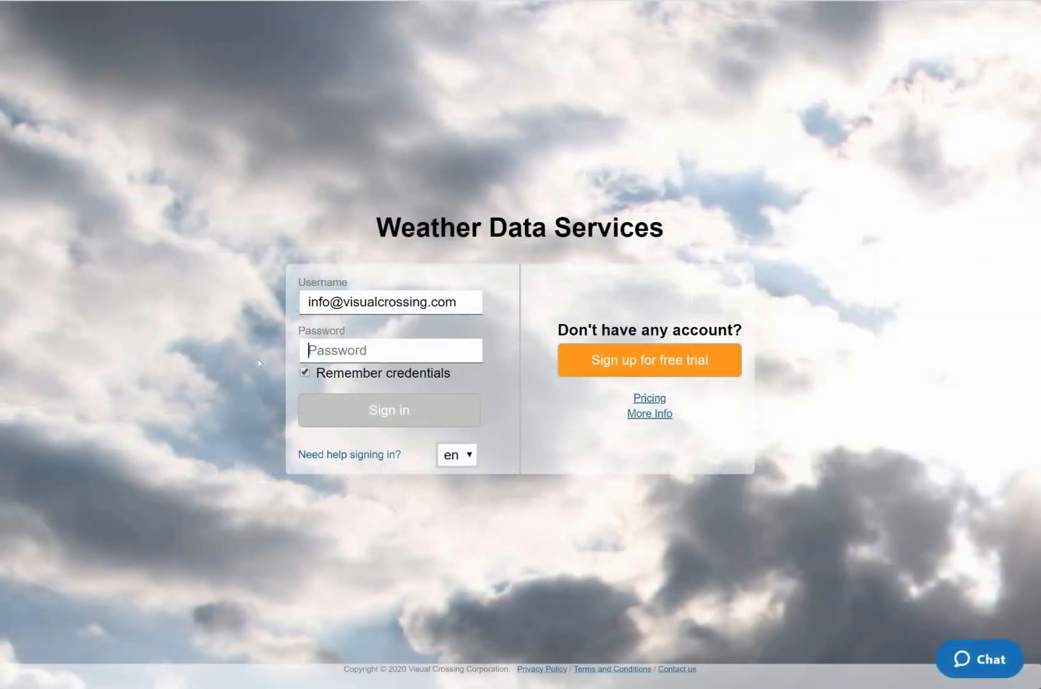
pyautogui.click(317, 350)
pyautogui.write('pwas')
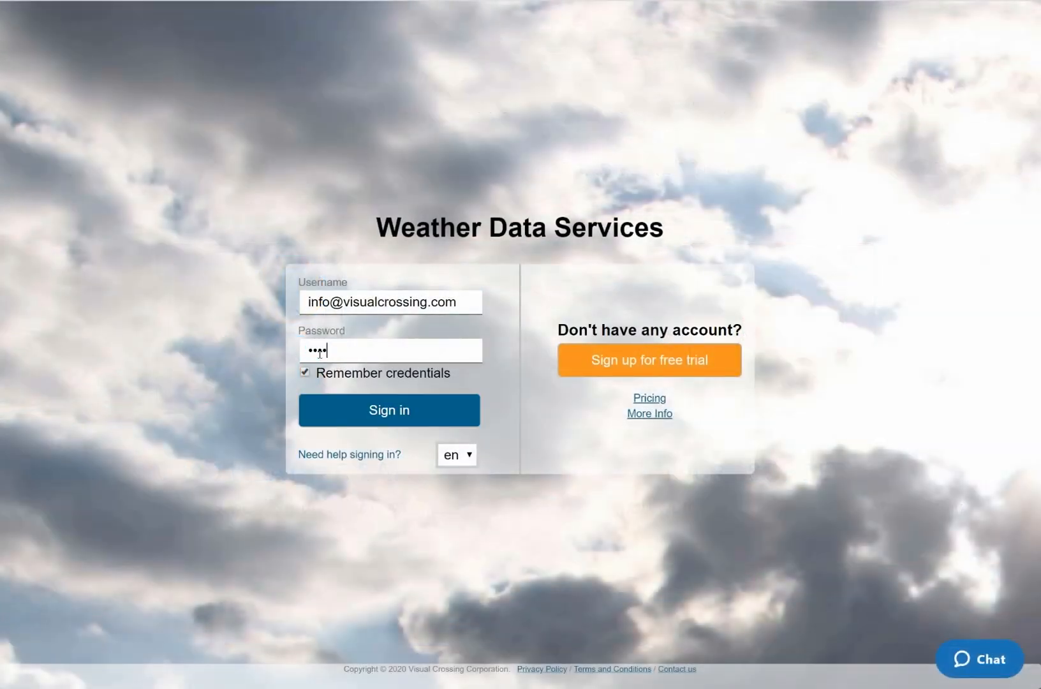
pyautogui.write('swor')
pyautogui.press('Return')
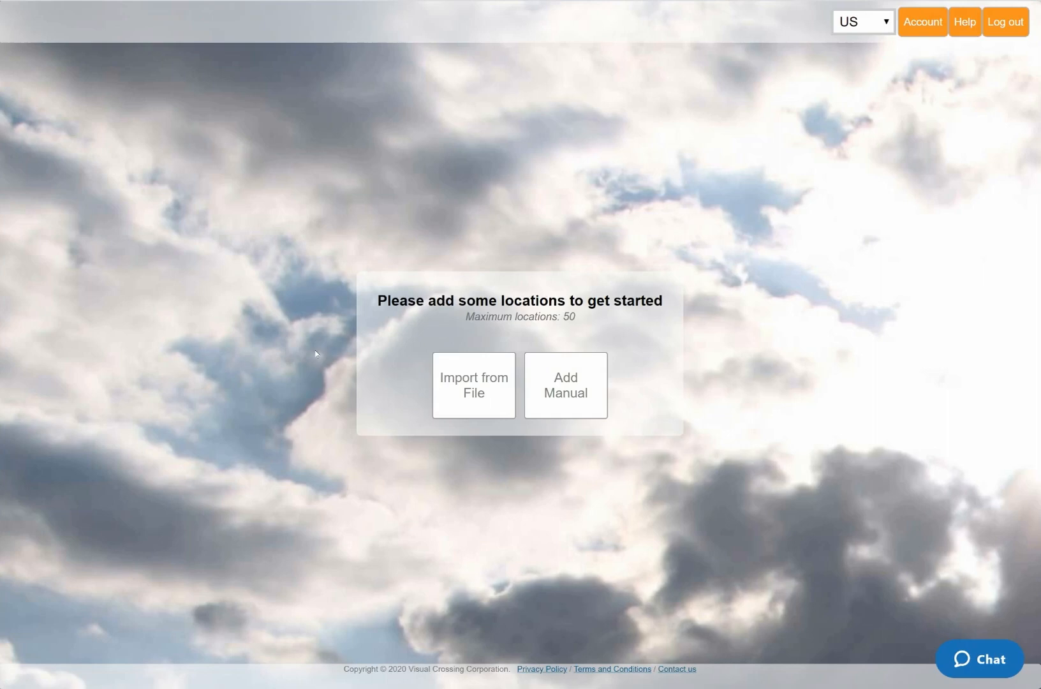
# Add a manual location with address Fairfax, VA, US named VC HQ
pyautogui.click(546, 409)
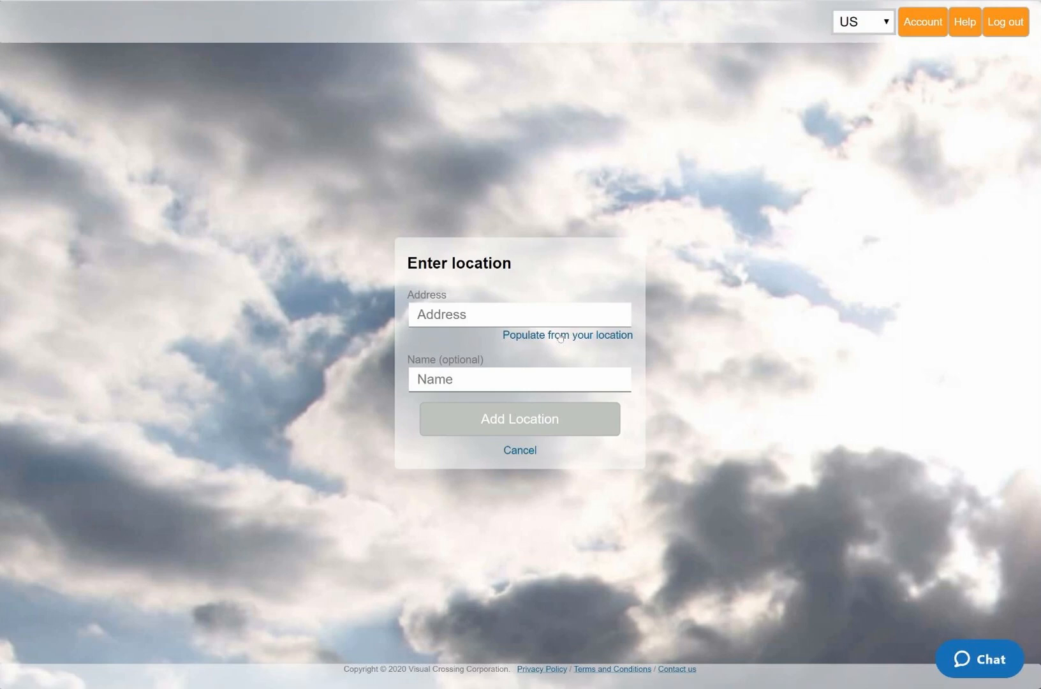
pyautogui.click(559, 336)
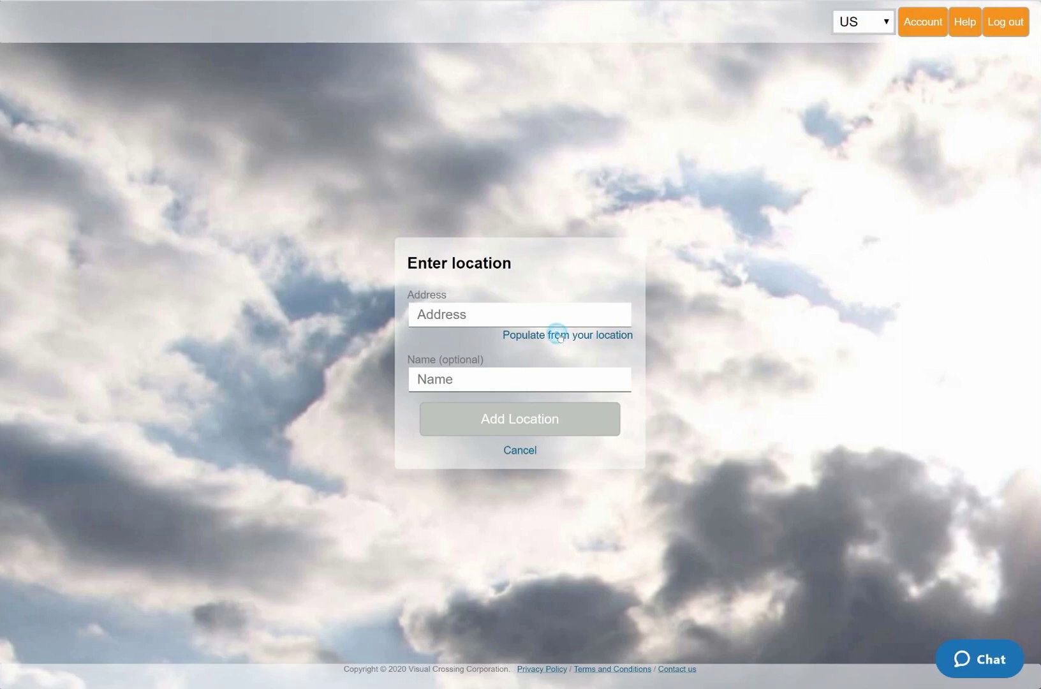
pyautogui.click(538, 380)
pyautogui.write('VC HQ')
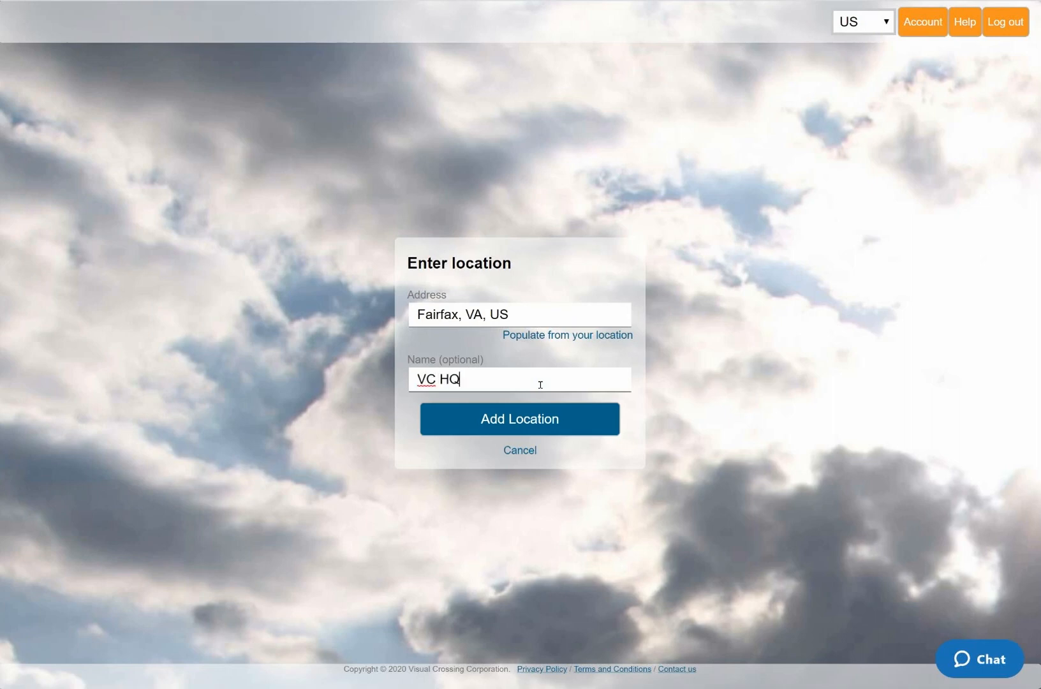
pyautogui.click(541, 419)
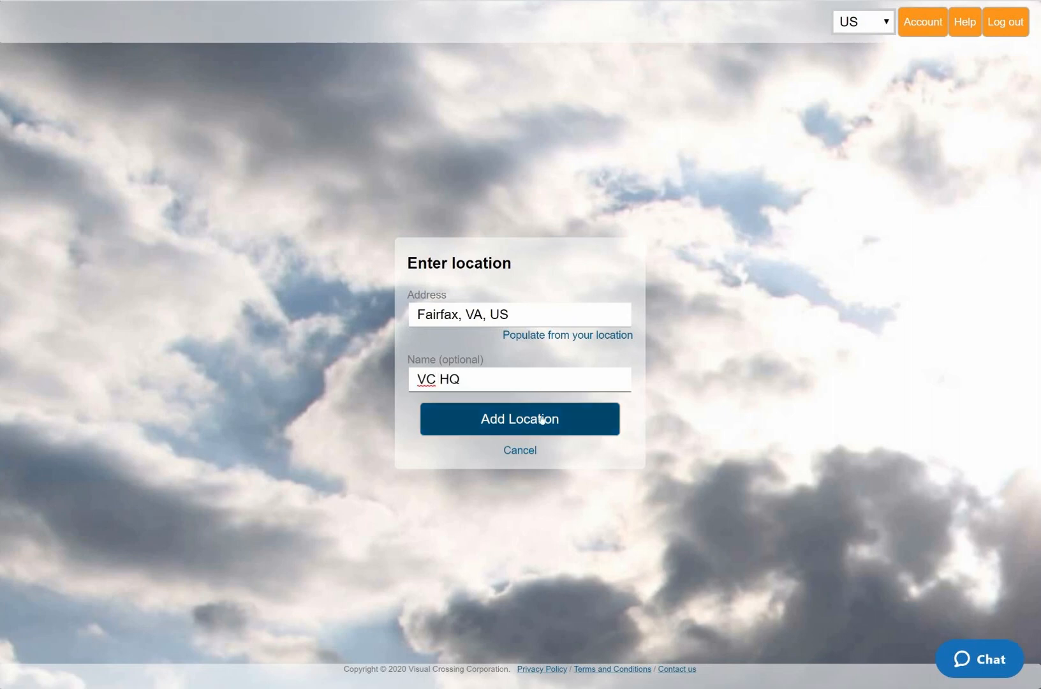
# Finish adding VC HQ and choose Historical Data instead of a forecast
pyautogui.click(542, 419)
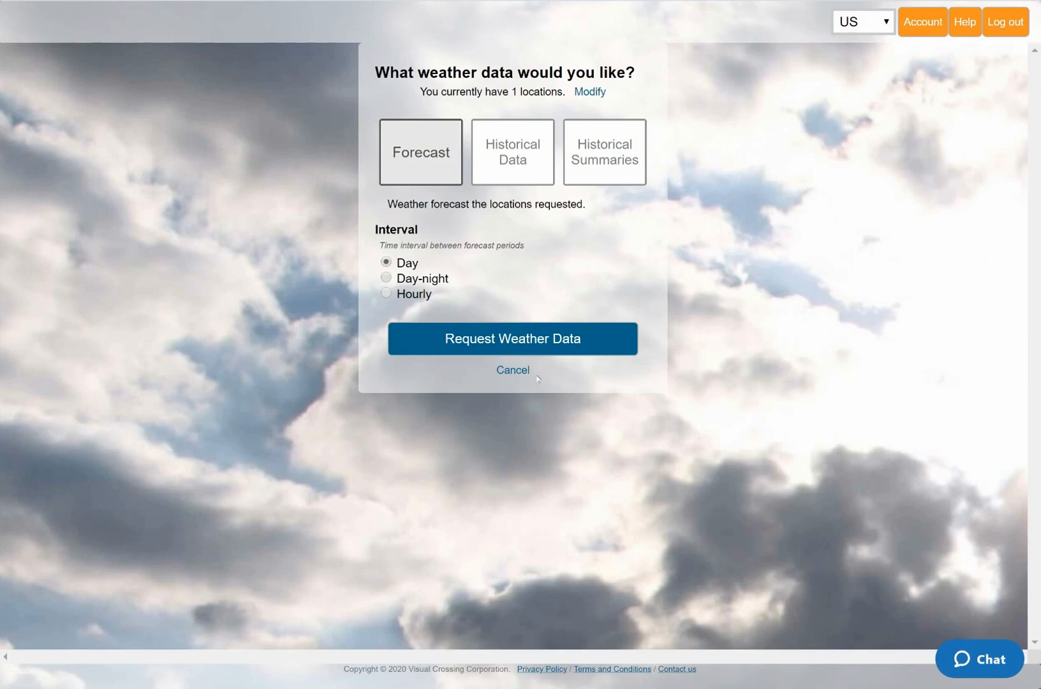
pyautogui.click(514, 160)
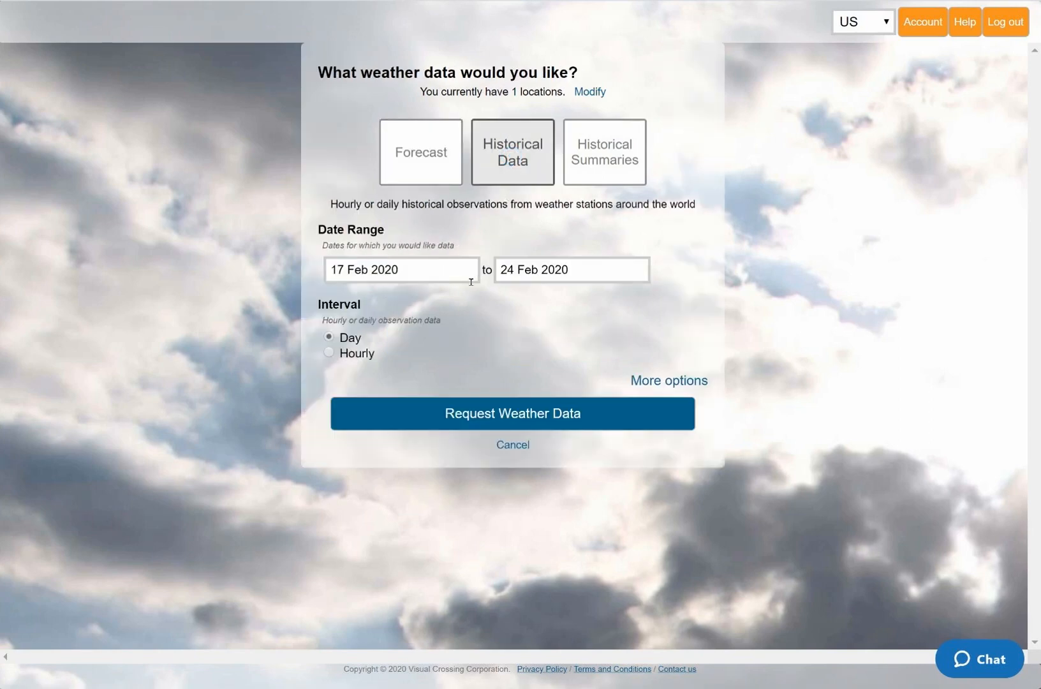
# Set the date range to 01 Jan 2020 – 31 Jan 2020 with Day interval
pyautogui.click(466, 276)
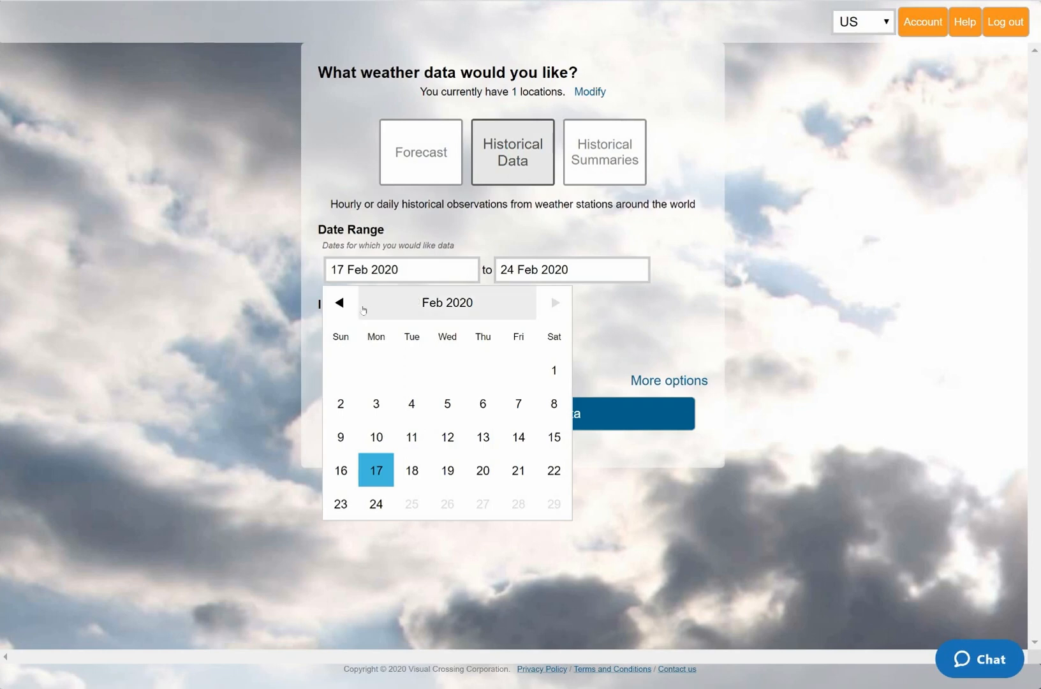
pyautogui.click(342, 304)
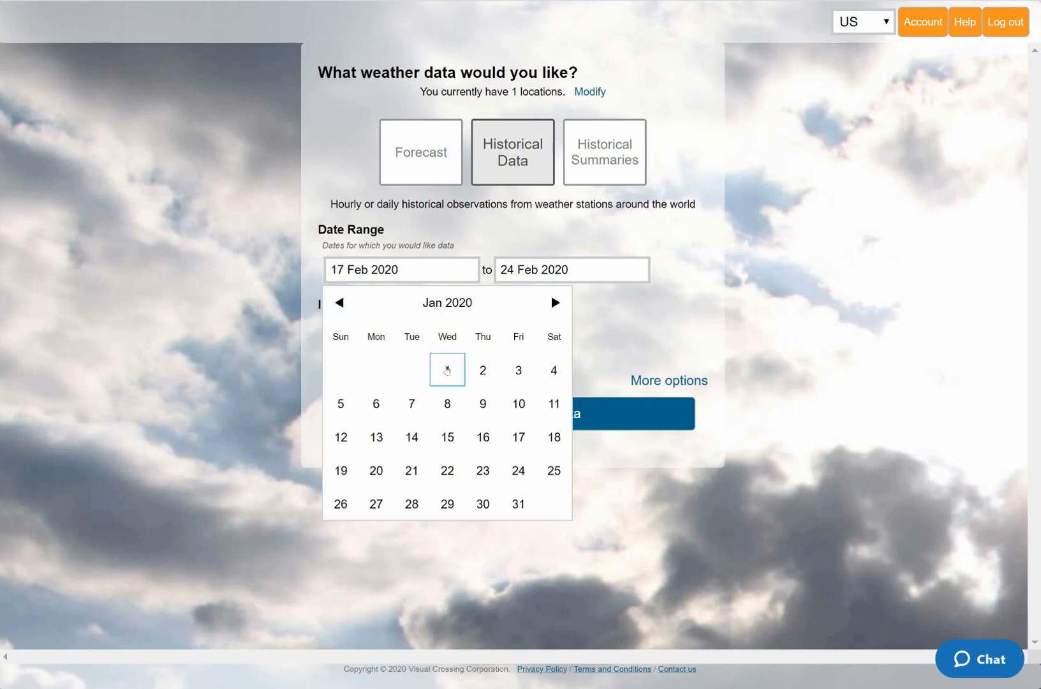
pyautogui.click(447, 370)
pyautogui.click(544, 273)
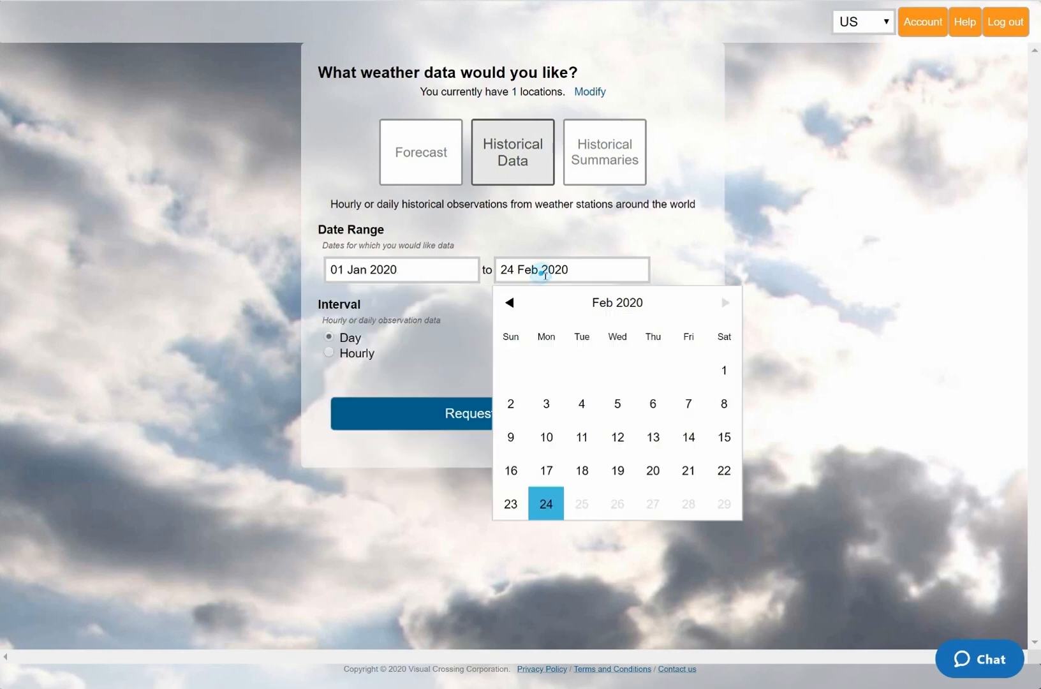
pyautogui.click(510, 303)
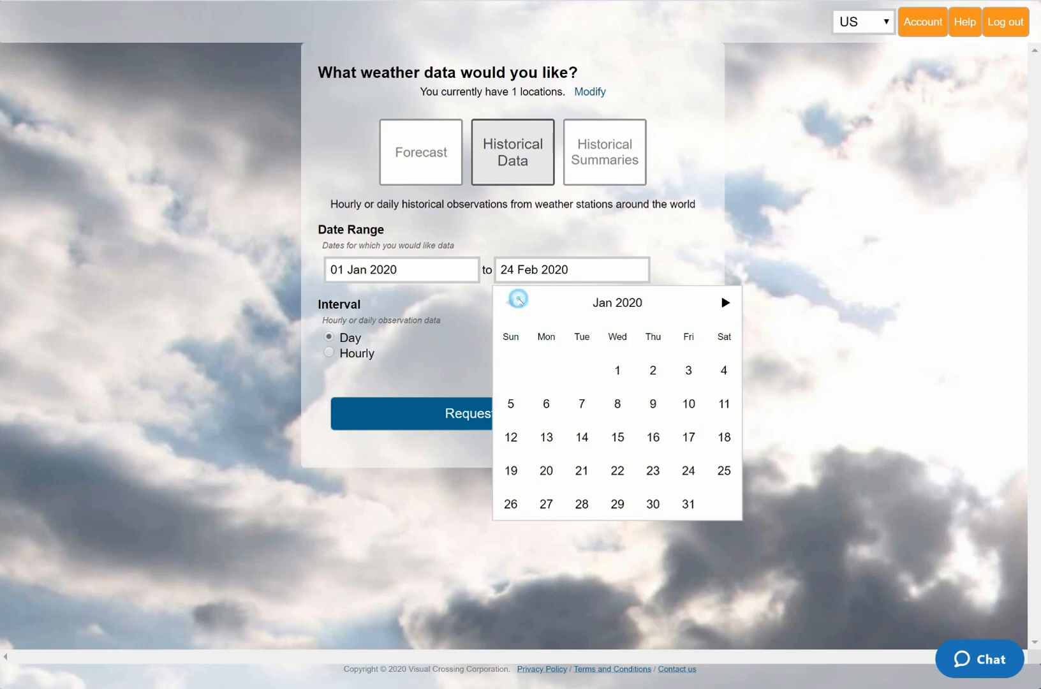
pyautogui.click(686, 503)
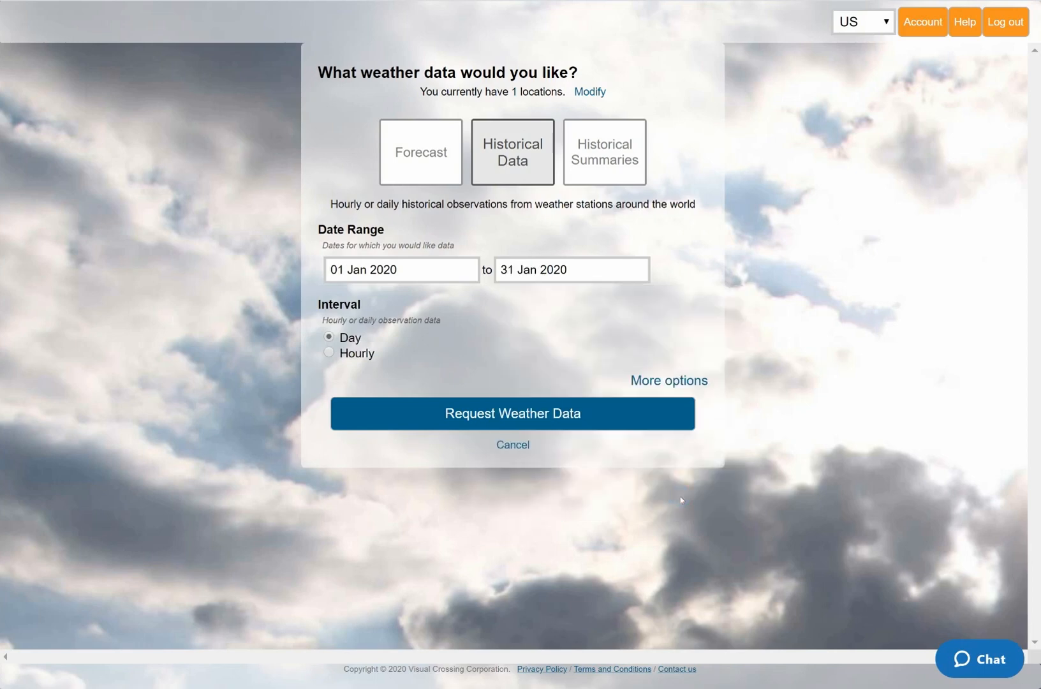
# Request the January 2020 weather data and view it as a Raw Grid table
pyautogui.click(553, 417)
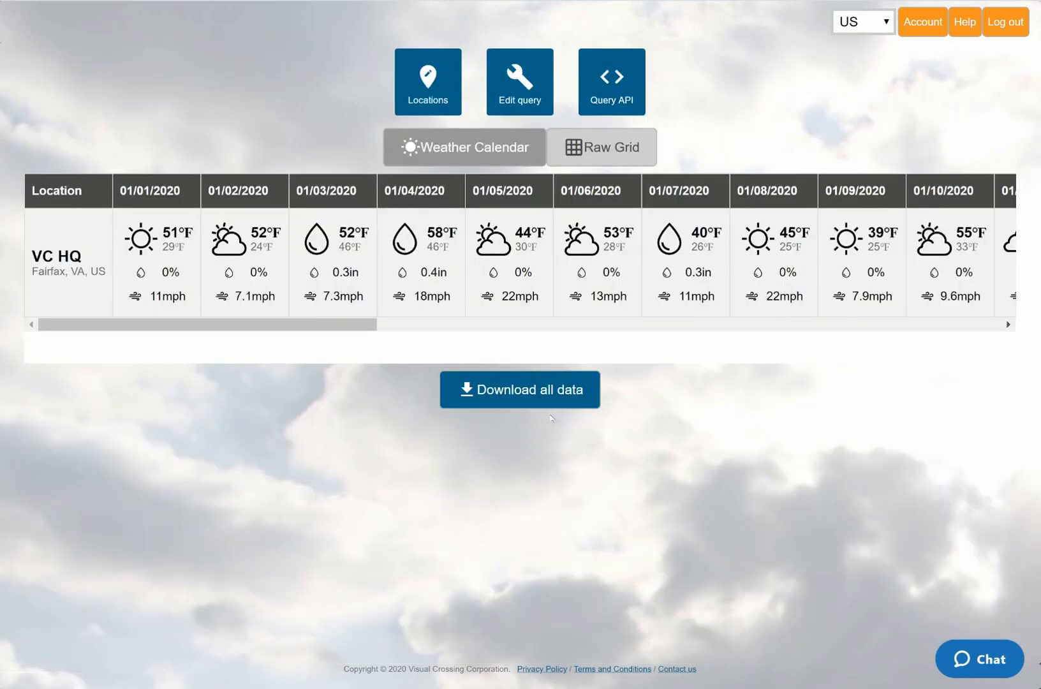
pyautogui.click(597, 150)
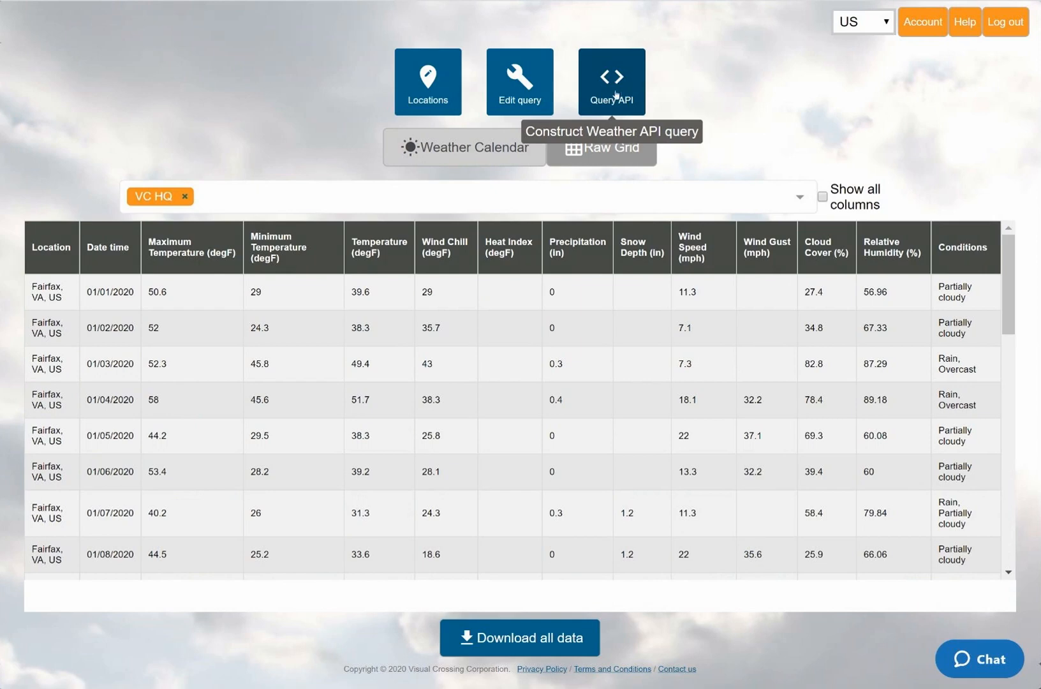
# Add a second manual location, Paris, France, named Paris
pyautogui.click(439, 93)
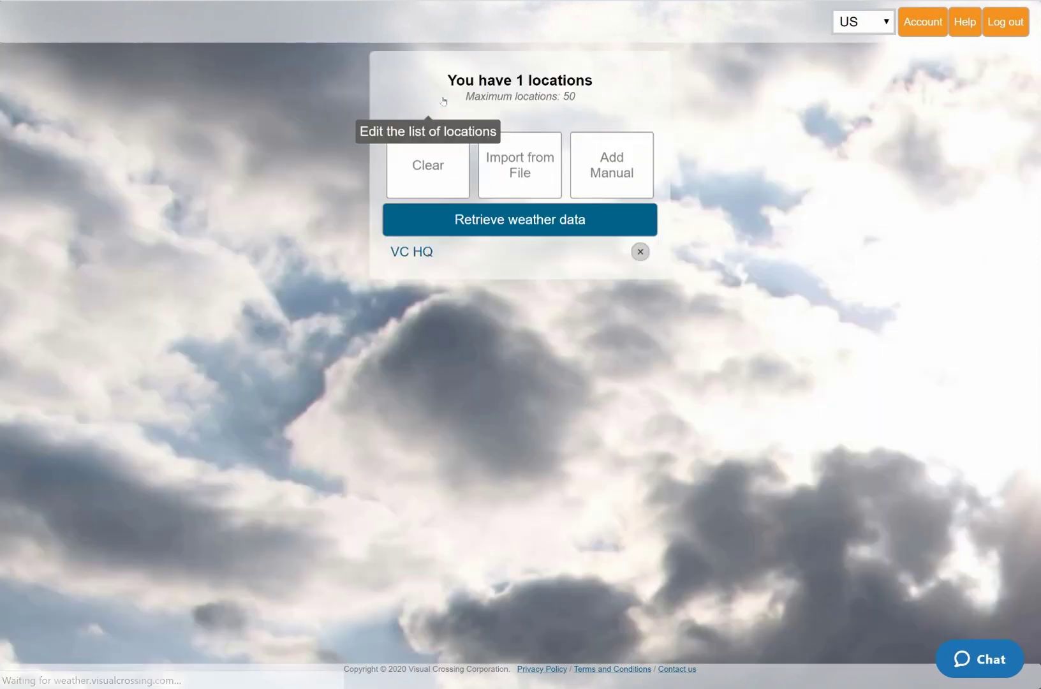
pyautogui.click(603, 165)
pyautogui.click(488, 314)
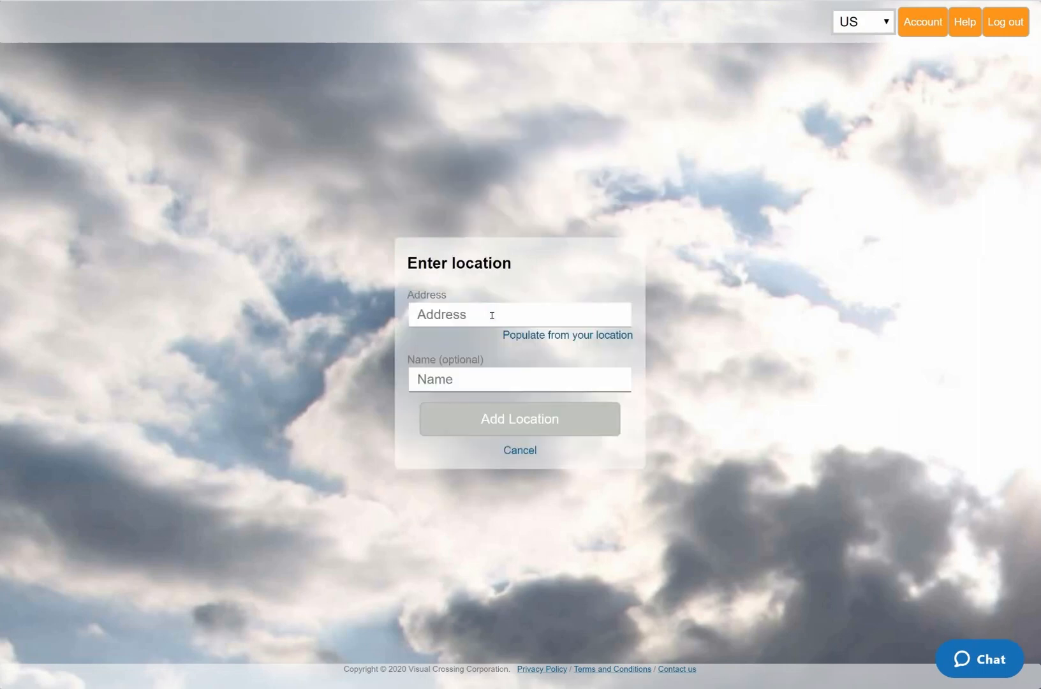
pyautogui.write('Pa')
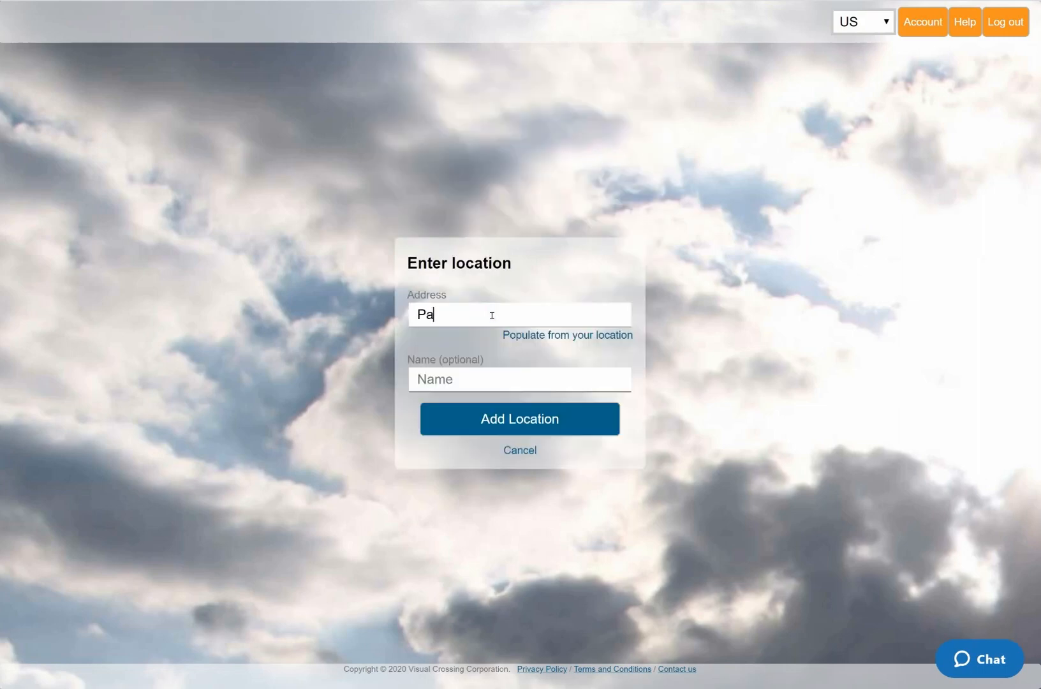
pyautogui.write('ris, France')
pyautogui.press('Tab')
pyautogui.write('Paris')
pyautogui.click(491, 427)
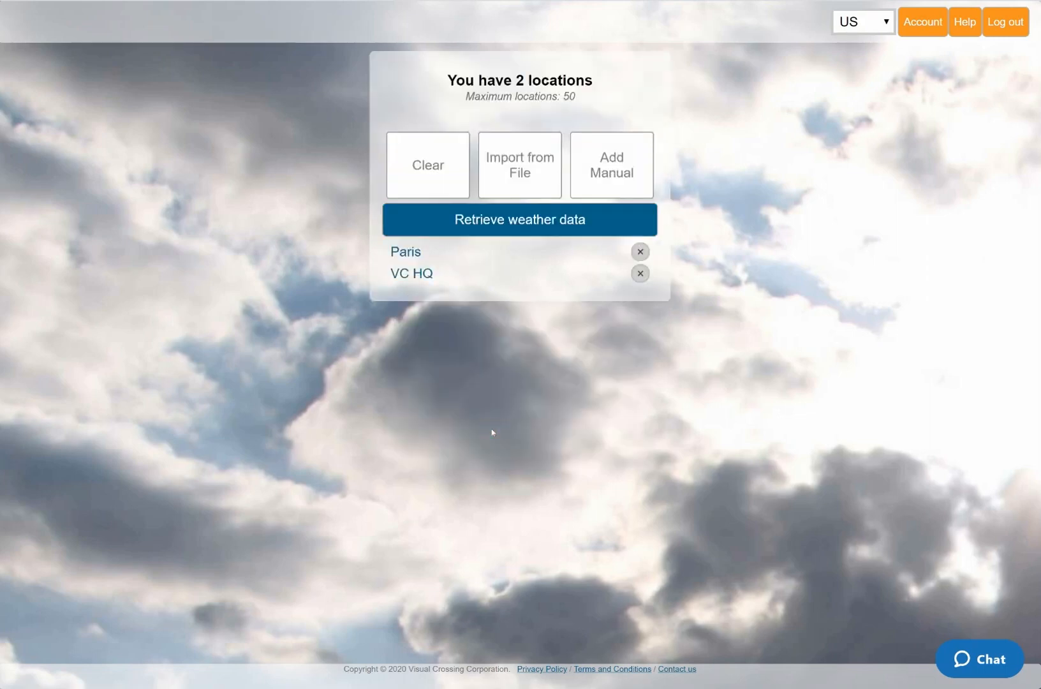
# Retrieve January 2020 weather for both locations and show it as a raw grid
pyautogui.click(557, 220)
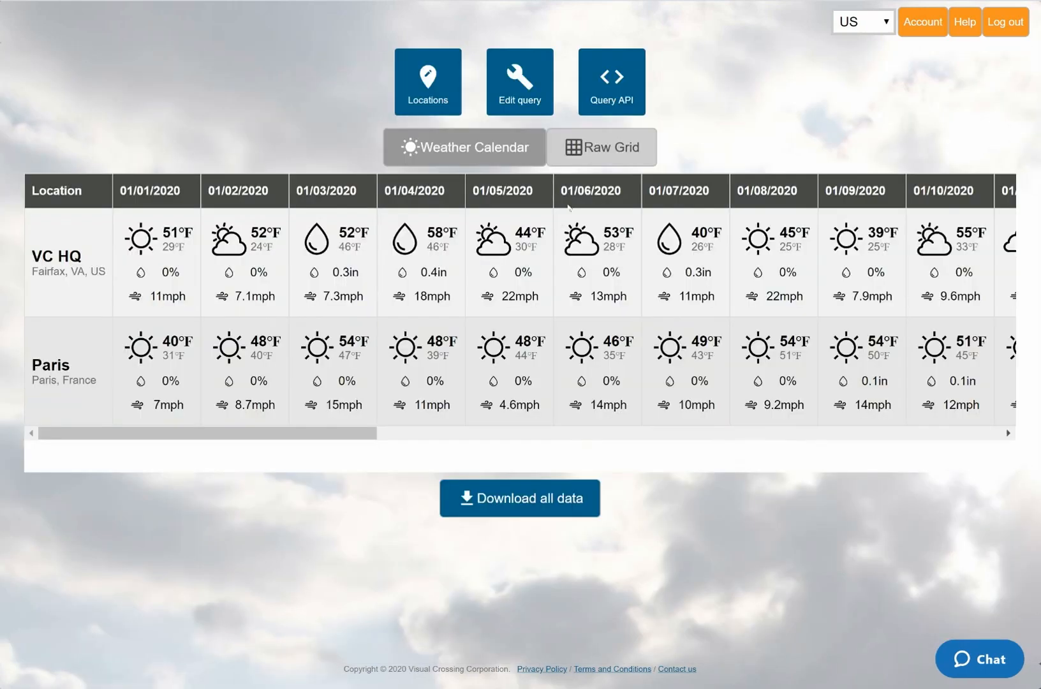
pyautogui.click(606, 153)
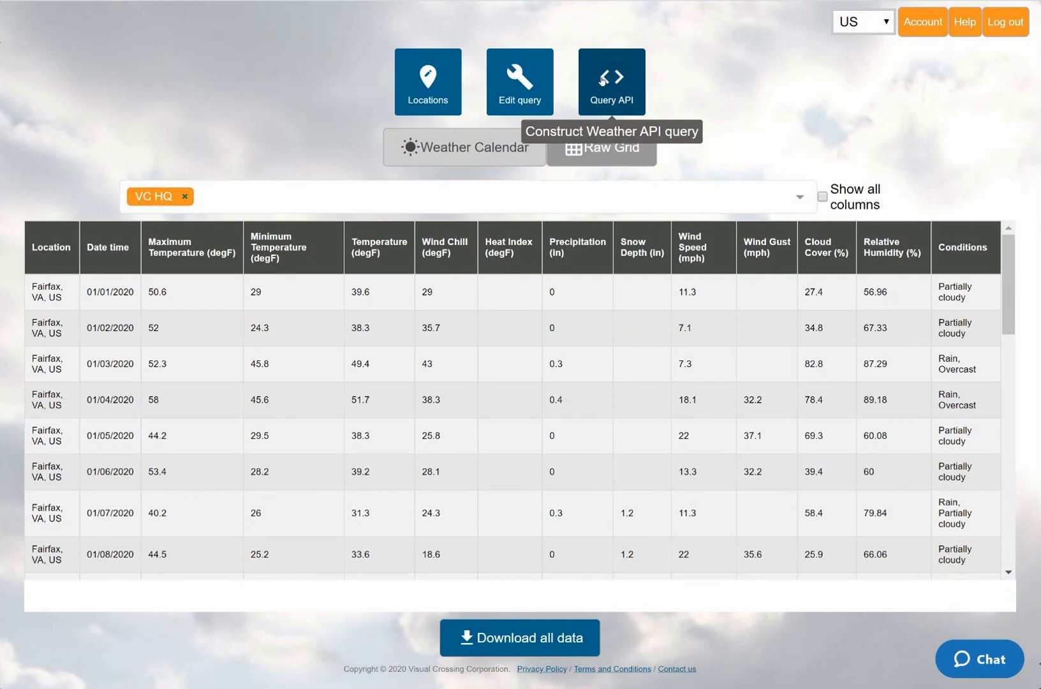
# Switch the API base query to an ODATA feed and copy the full query URL
pyautogui.click(603, 78)
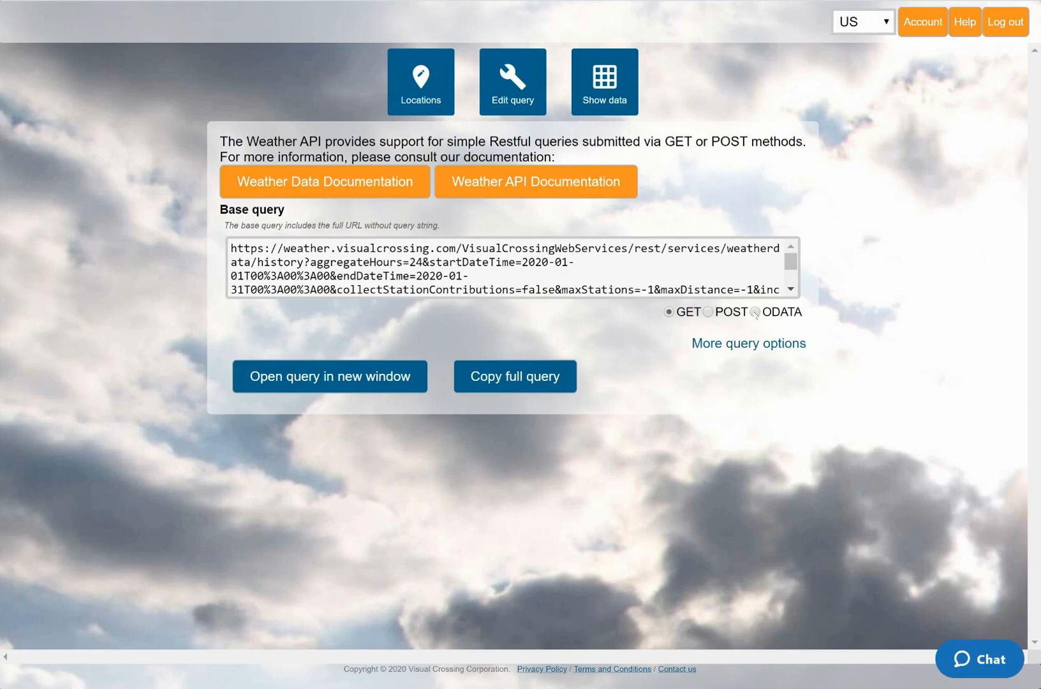
pyautogui.click(755, 312)
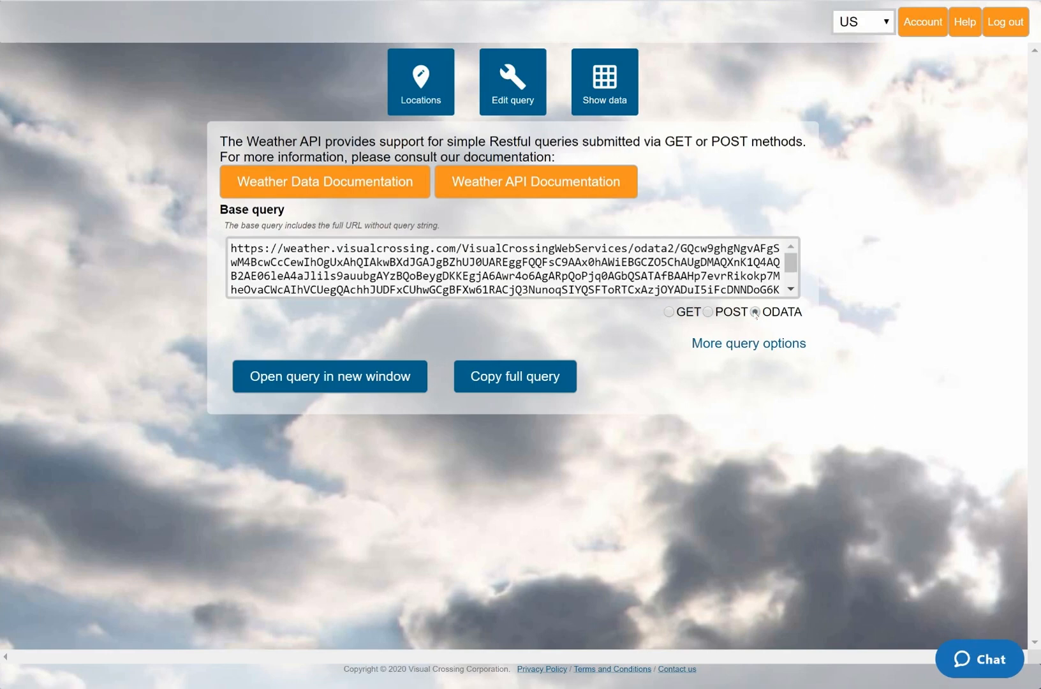
pyautogui.click(555, 377)
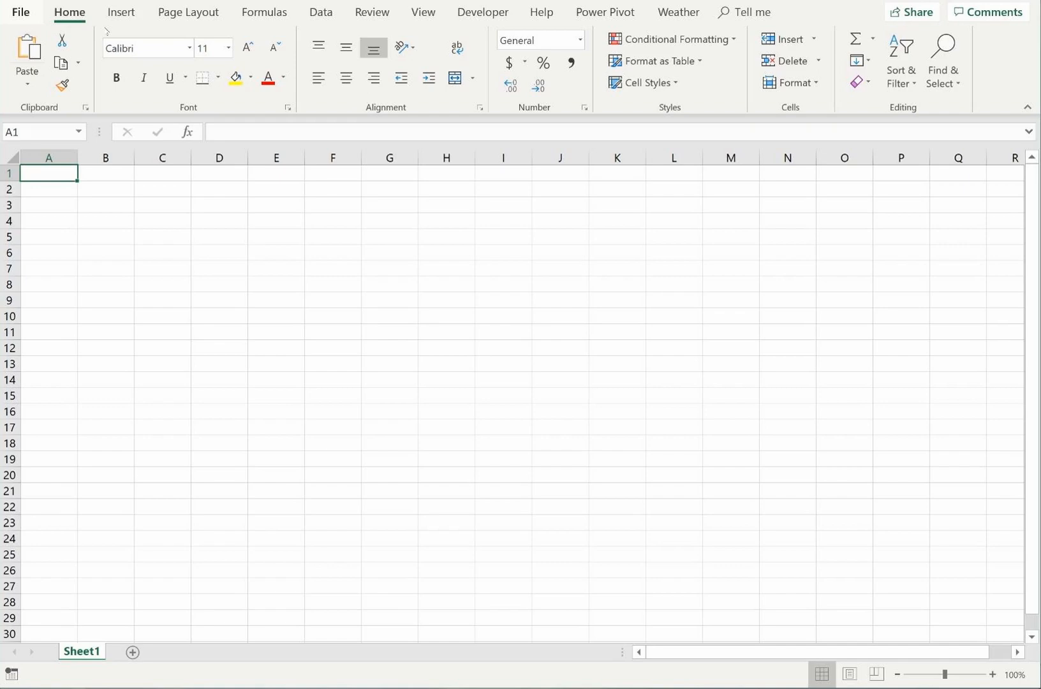
# Start an Excel import From OData Feed via Data > Get Data > From Other Sources
pyautogui.click(321, 12)
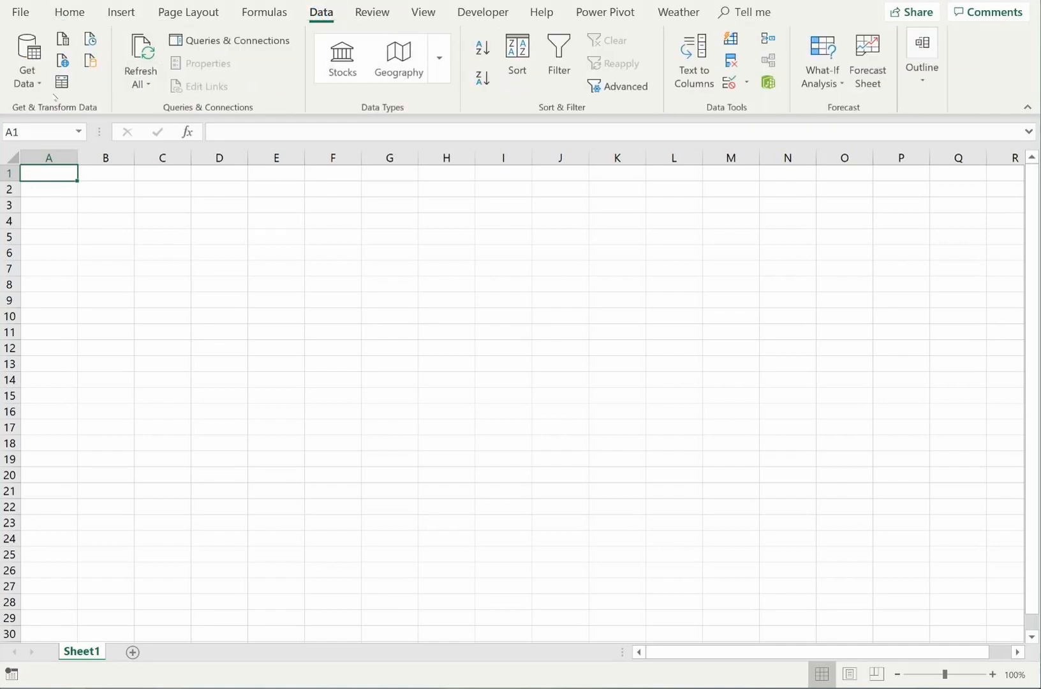
pyautogui.click(27, 77)
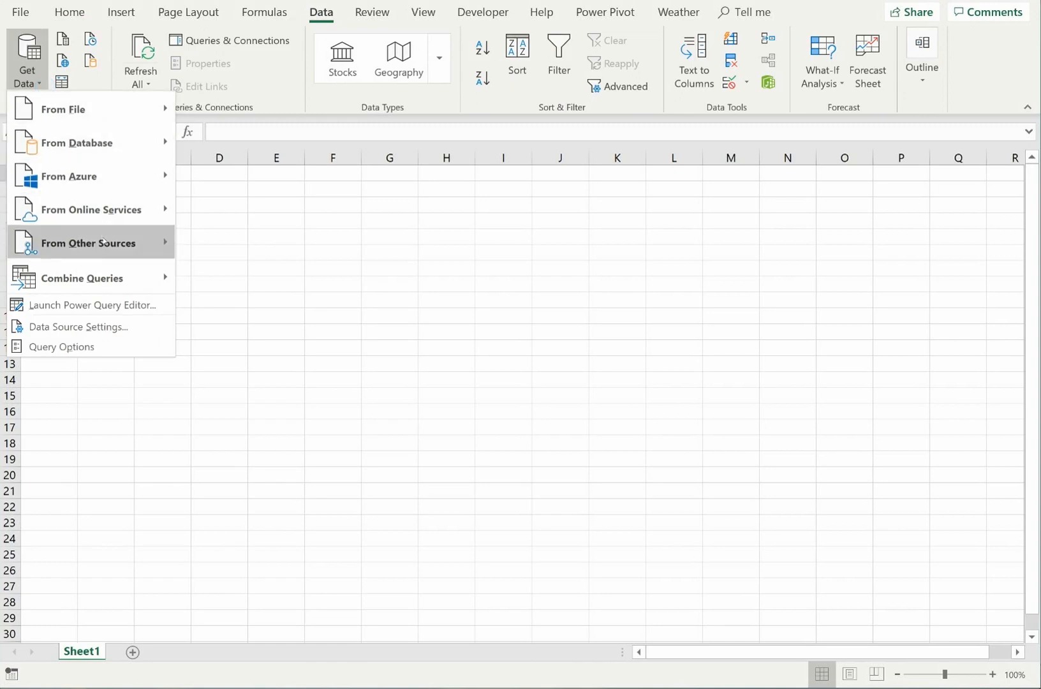
pyautogui.moveTo(89, 242)
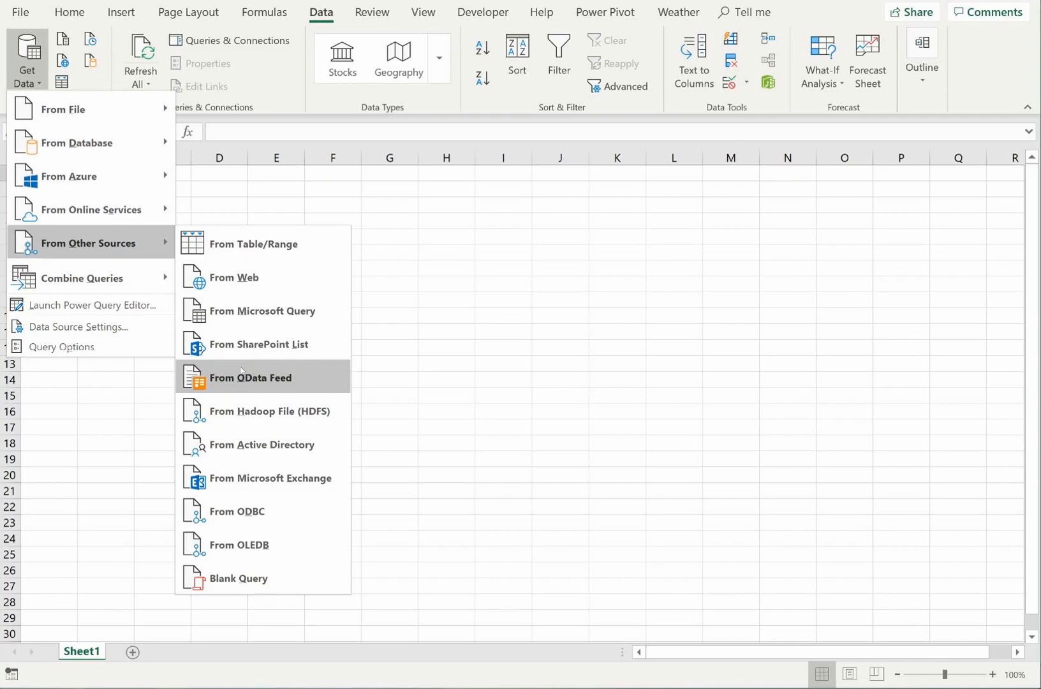
pyautogui.click(241, 374)
# Paste the copied OData query URL into the feed prompt and confirm it
pyautogui.click(320, 369)
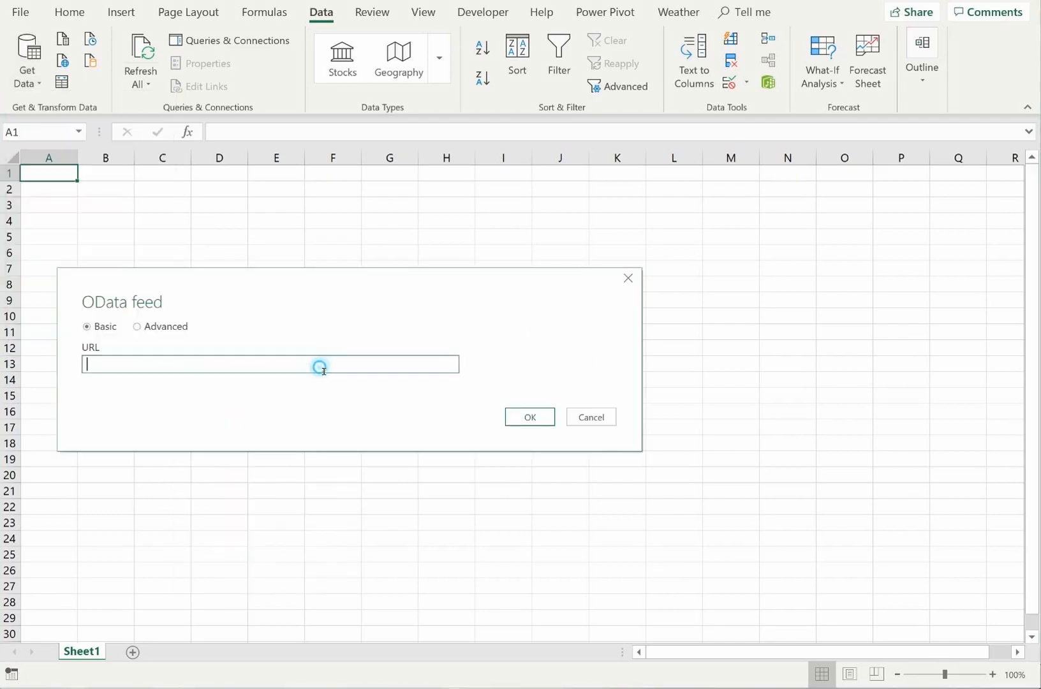
pyautogui.rightClick(320, 369)
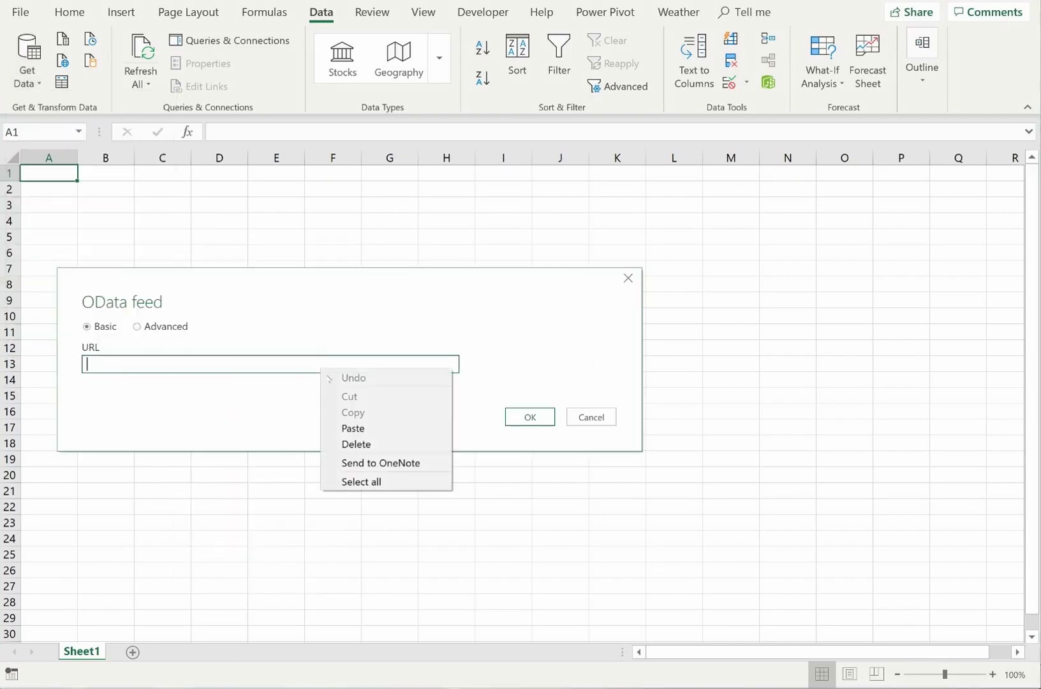
pyautogui.click(363, 427)
pyautogui.click(529, 416)
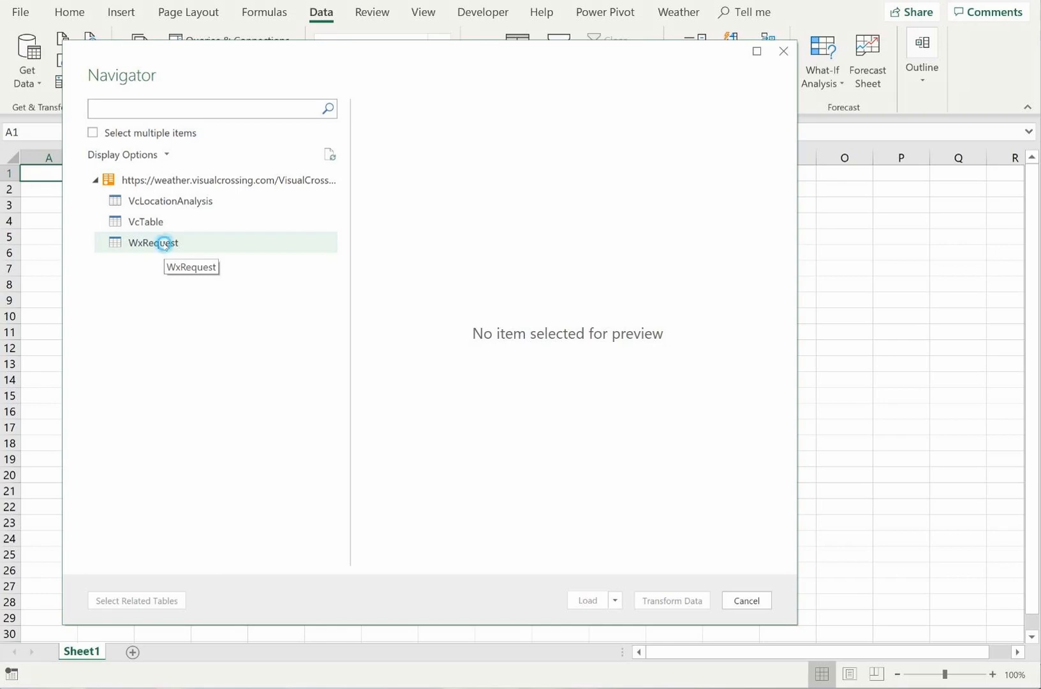
# Select the WxRequest table in Navigator and load its 62 rows onto a new sheet
pyautogui.click(166, 246)
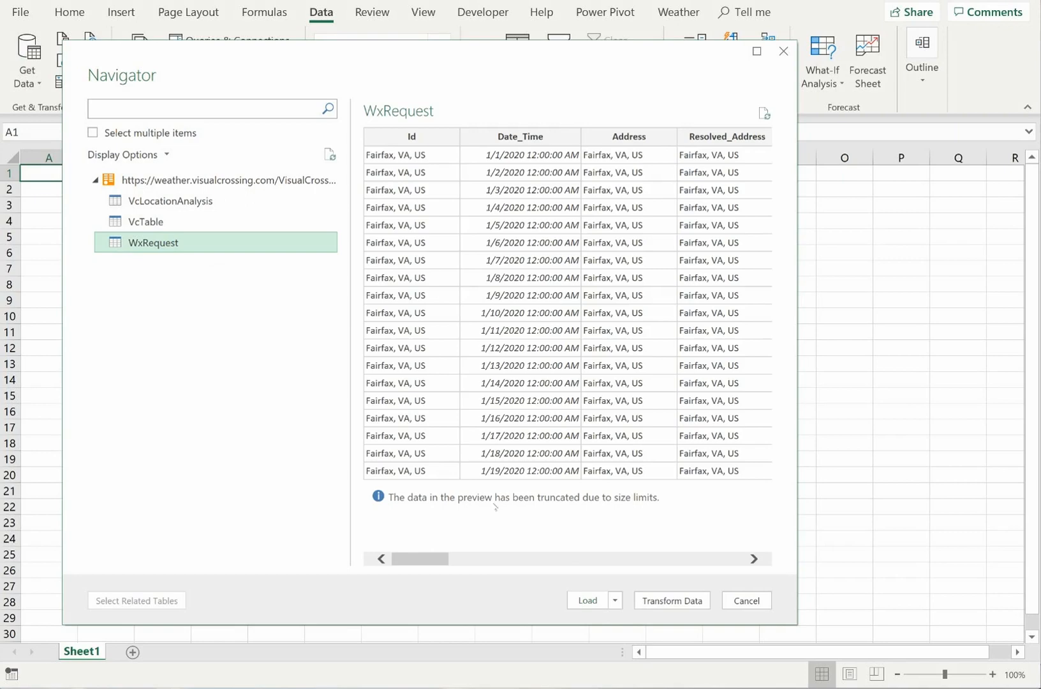
pyautogui.click(586, 600)
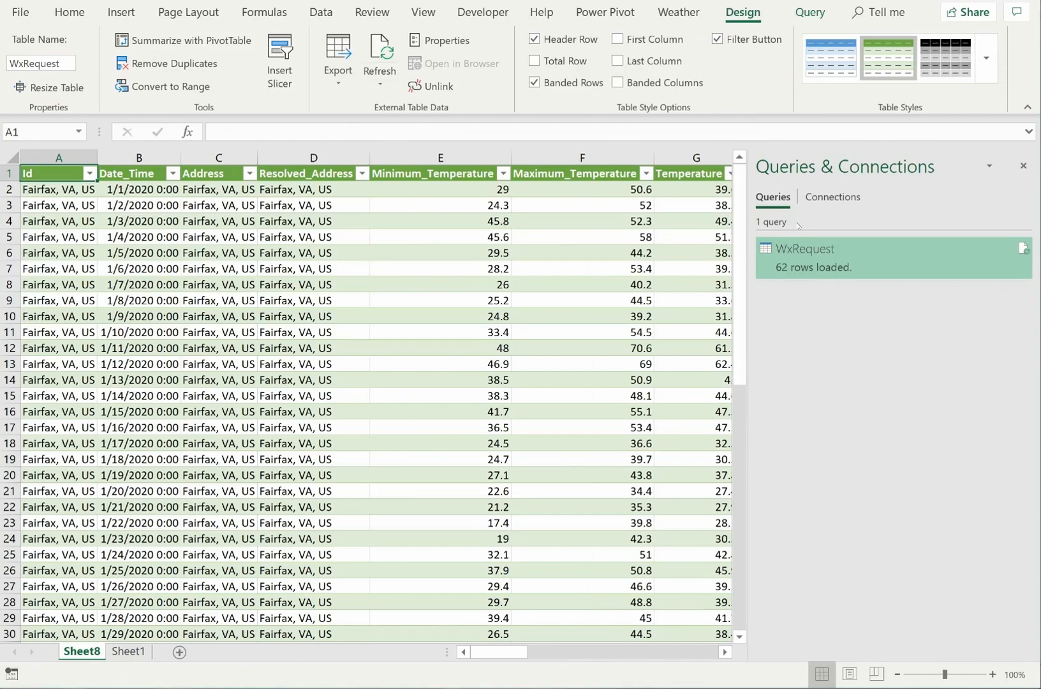
# Close the Queries & Connections pane so the WxRequest table fills the sheet
pyautogui.click(1023, 165)
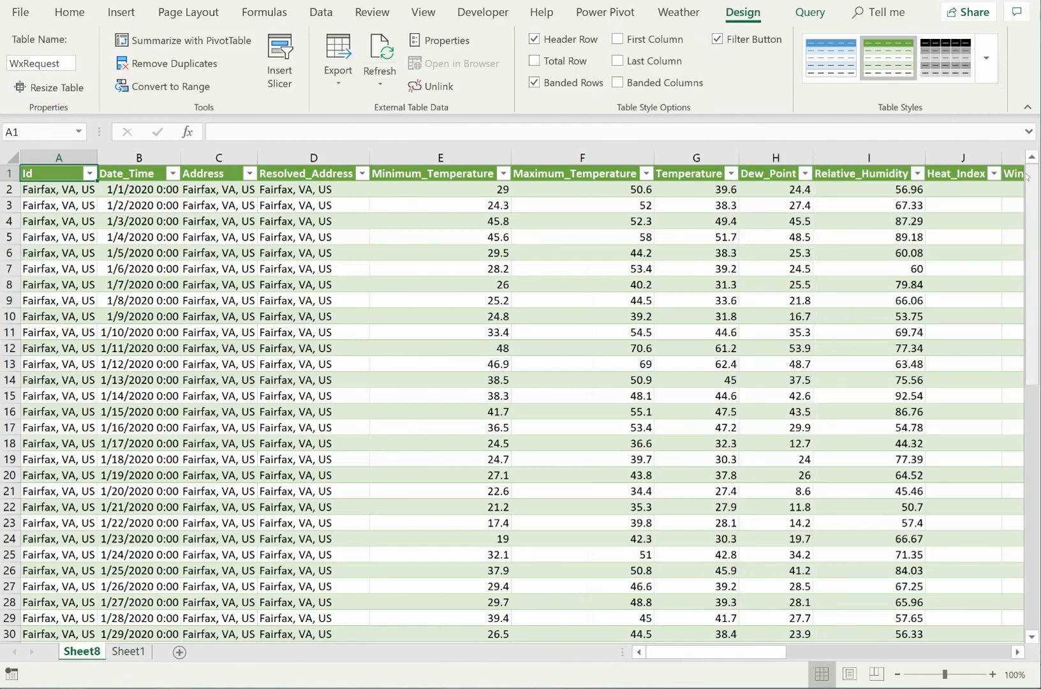
pyautogui.scroll(-4, 683, 328)
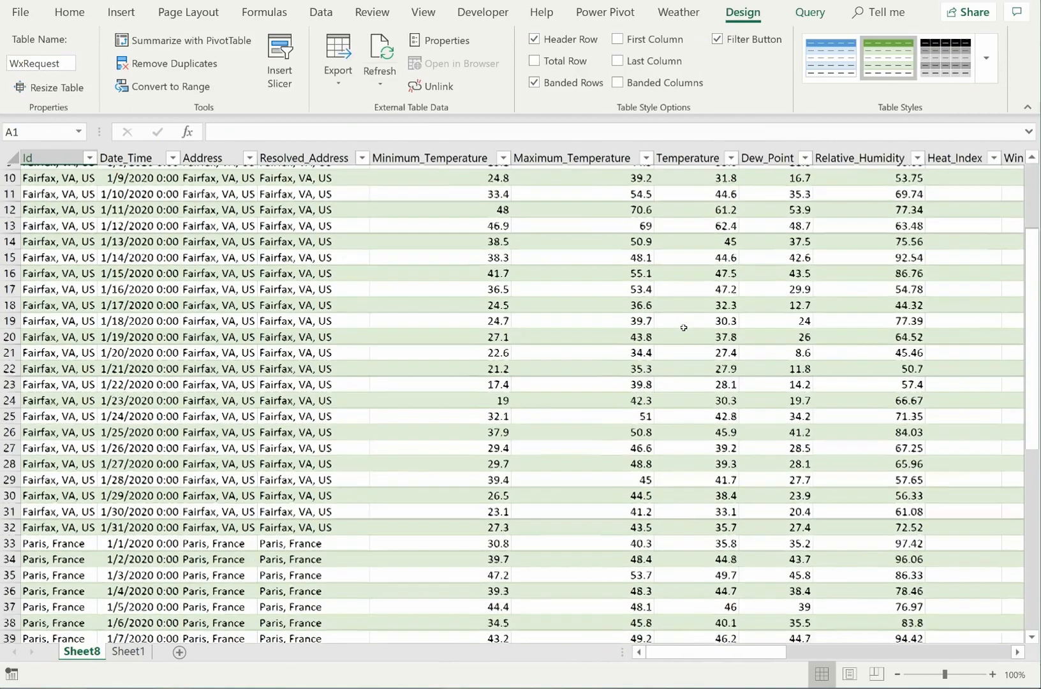
pyautogui.scroll(-4, 684, 329)
pyautogui.scroll(-3, 684, 328)
pyautogui.scroll(-4, 684, 328)
pyautogui.scroll(2, 684, 328)
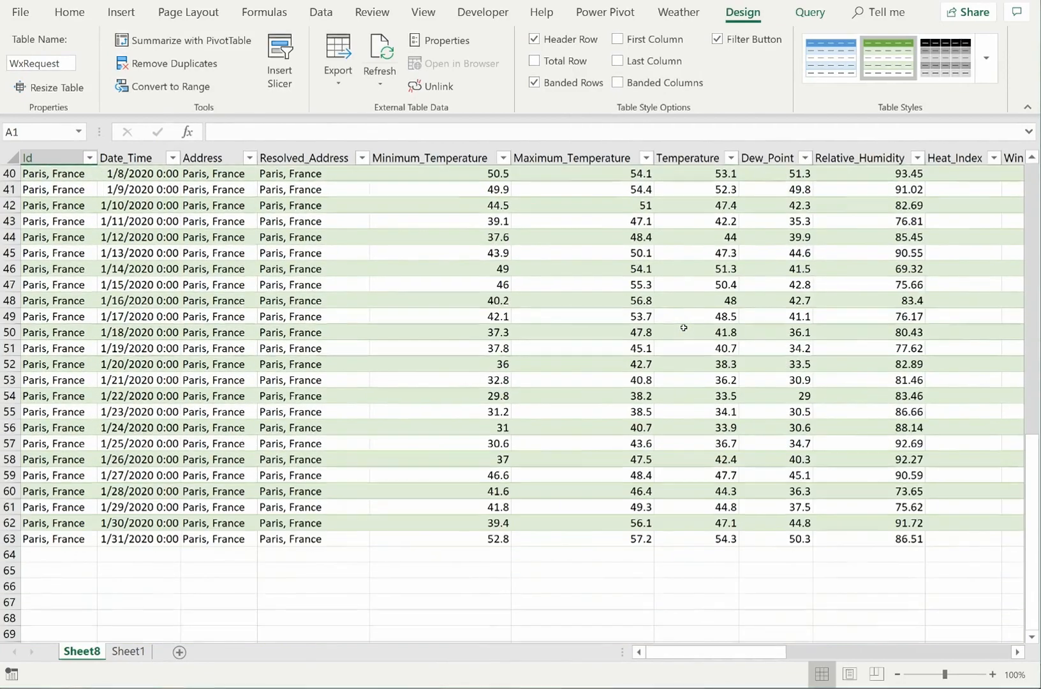
pyautogui.scroll(3, 684, 329)
pyautogui.scroll(4, 683, 328)
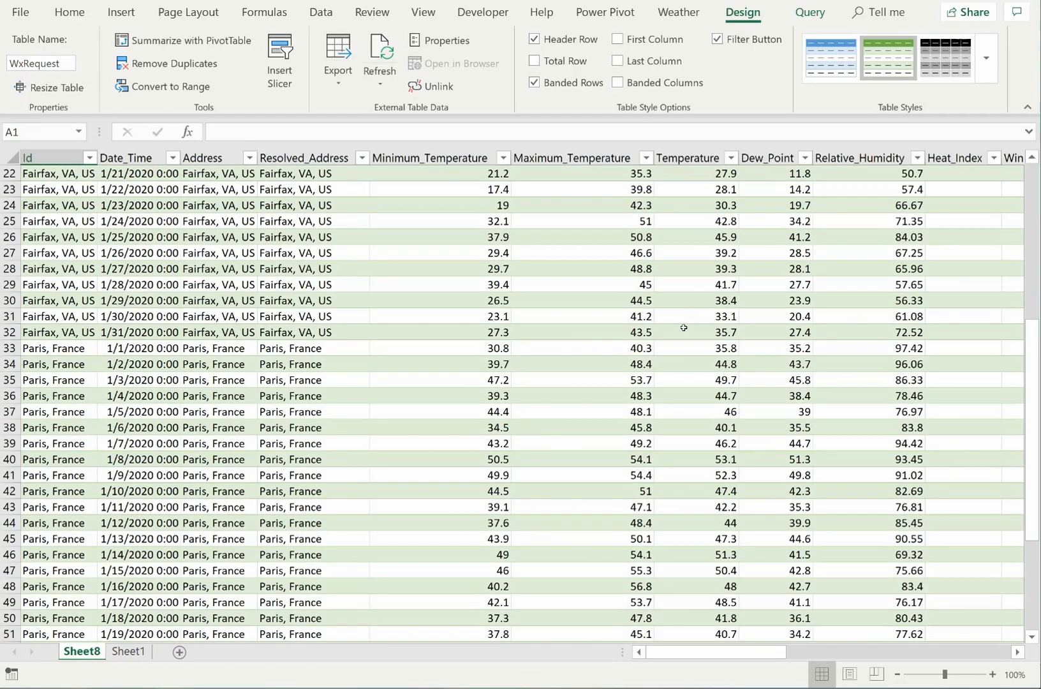
pyautogui.scroll(7, 684, 328)
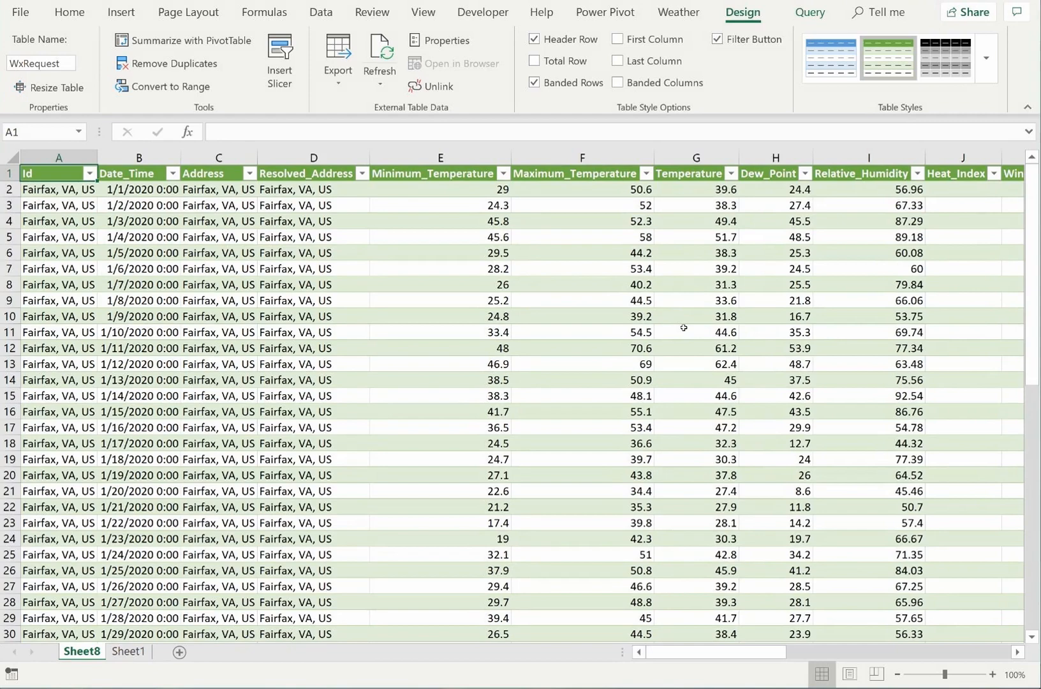